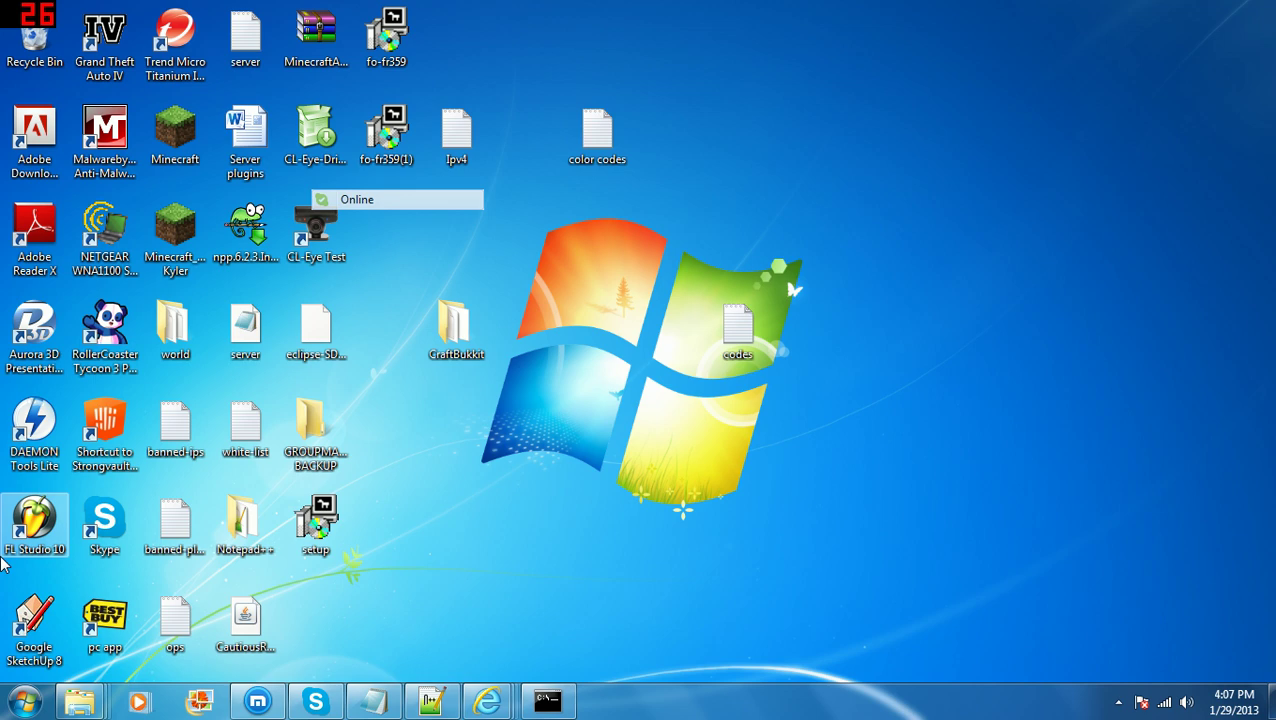
Open a Command Prompt window and move it toward the middle of the desktop.
click(24, 701)
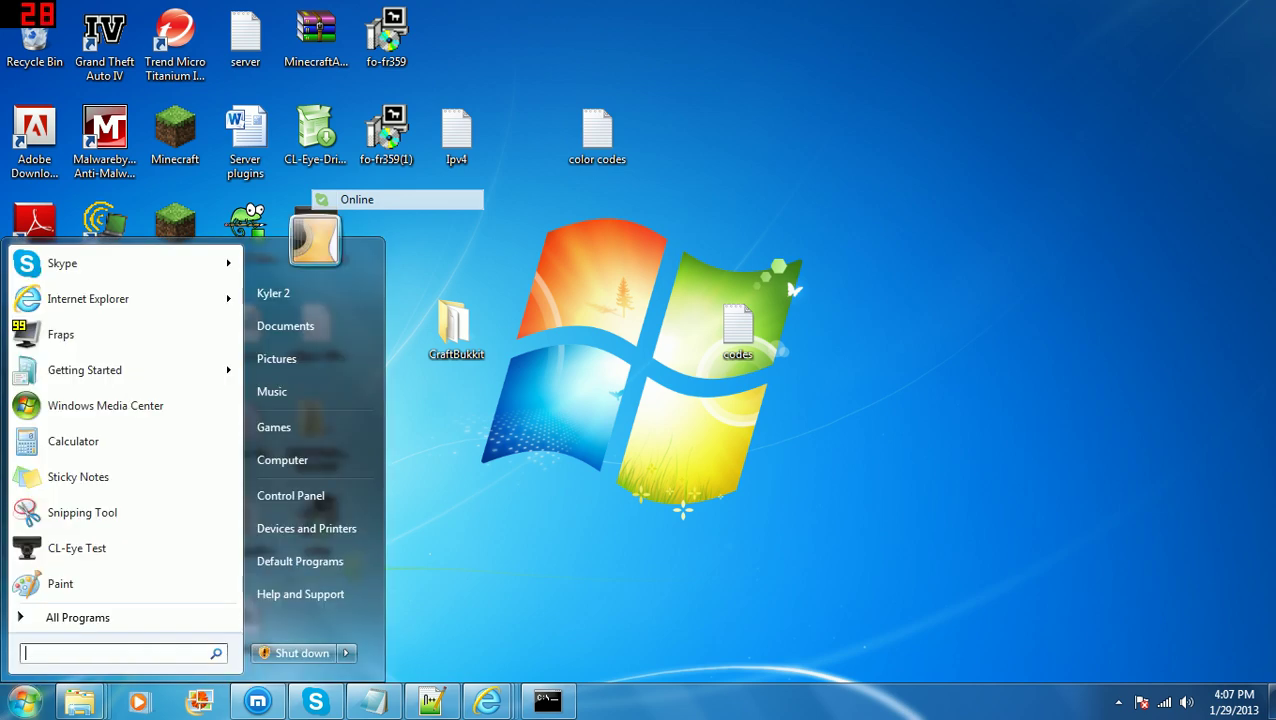
text(cmd)
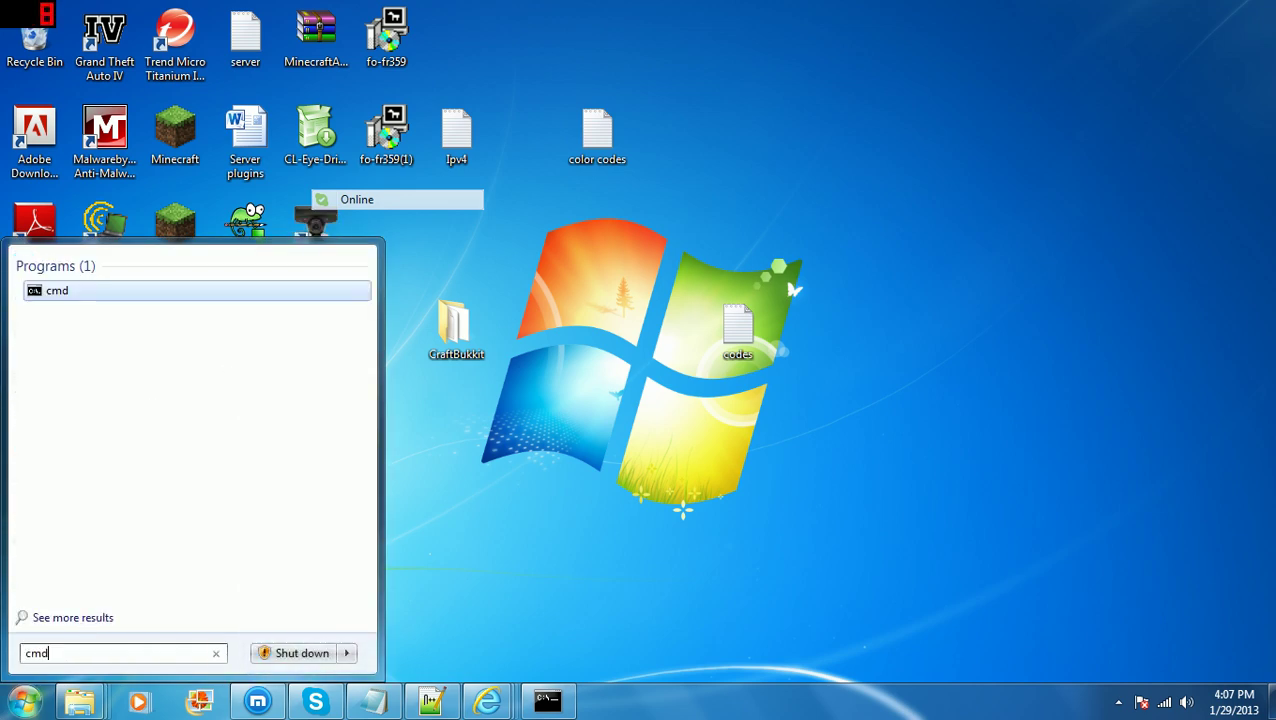
key(Return)
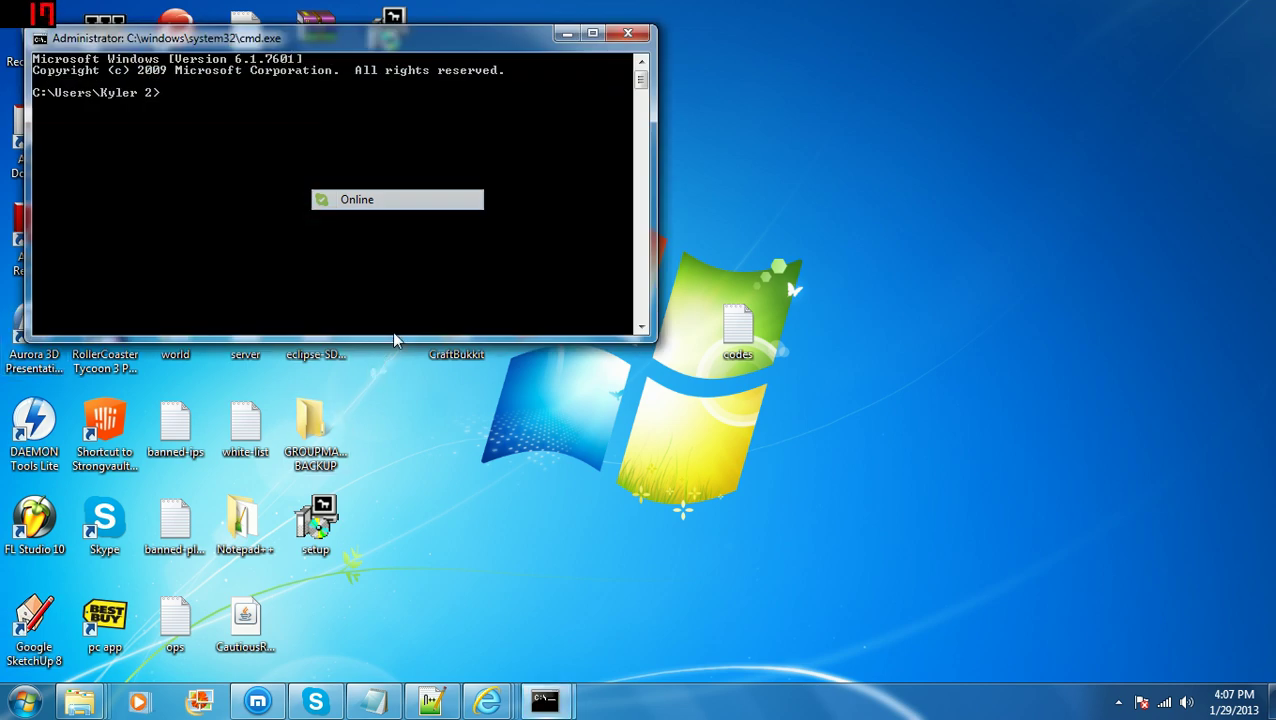
drag(450, 37, 938, 206)
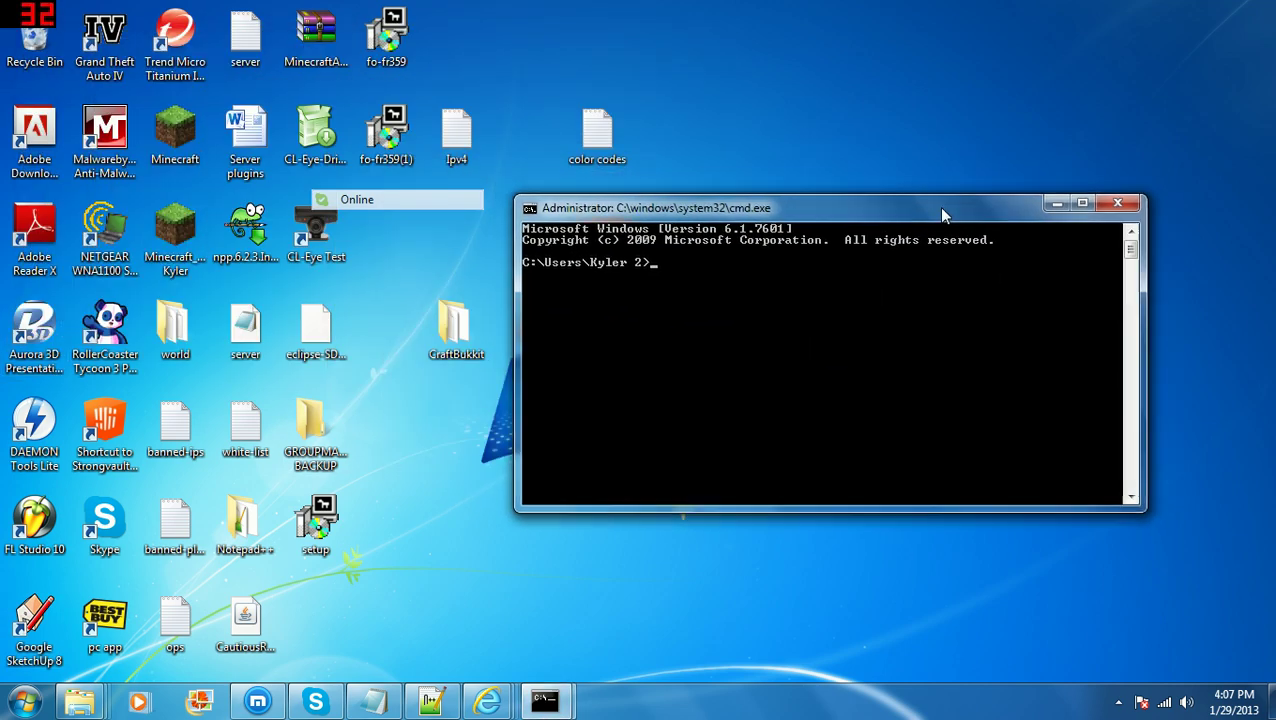
Run ipconfig and look up the wireless adapter's IPv4 address and default gateway.
text(ipconfig)
key(Return)
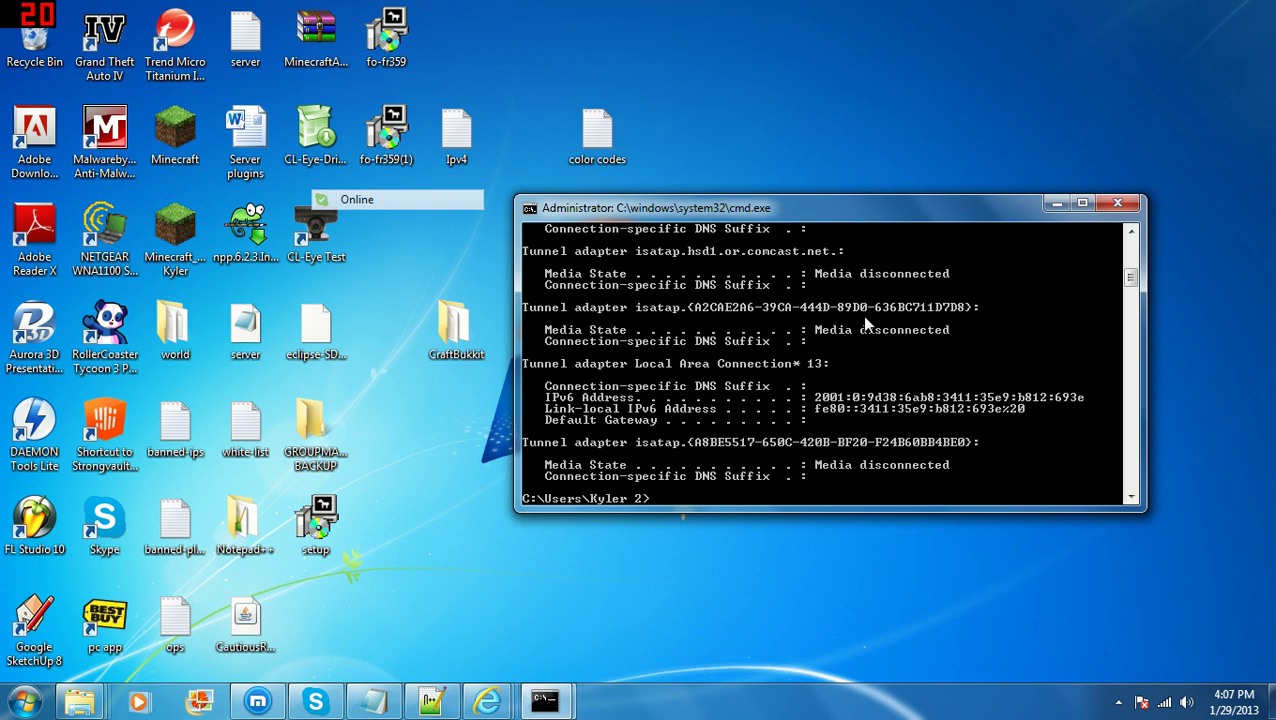
scroll(836, 385, up, 10)
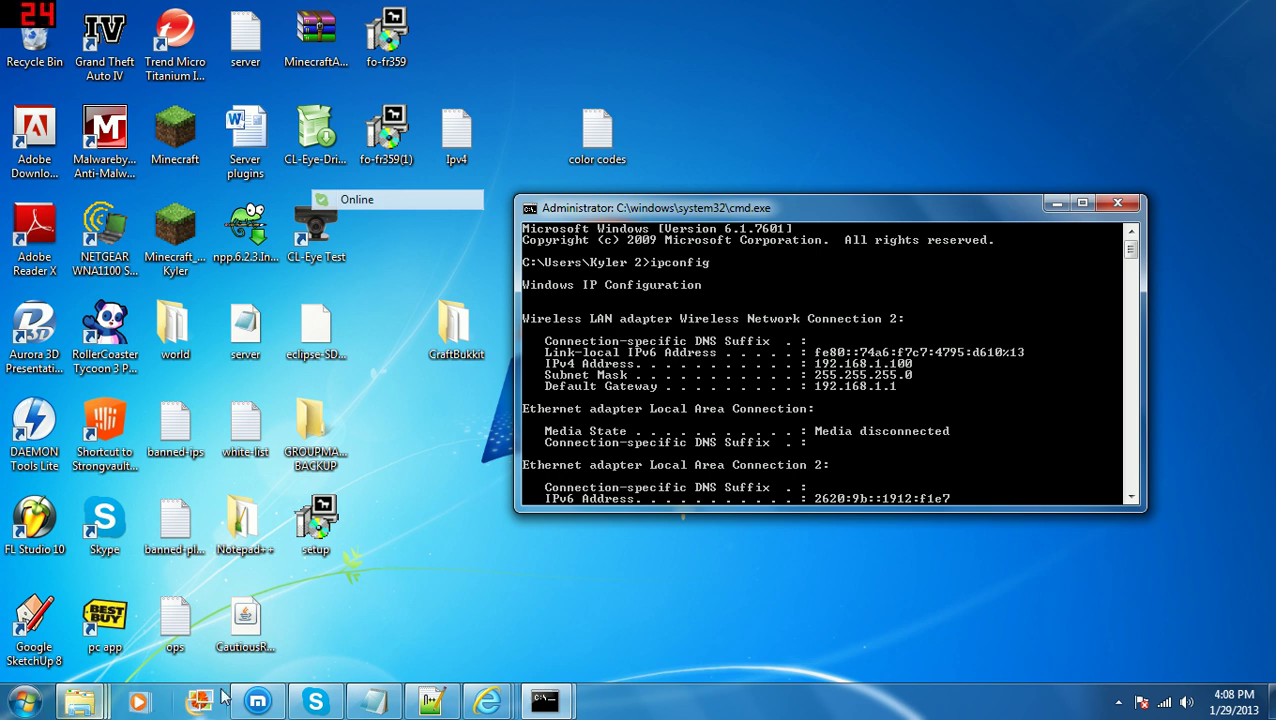
Switch to the web browser, close the blank tab, and load the router page at 192.168.1.1 at 100% zoom.
click(265, 700)
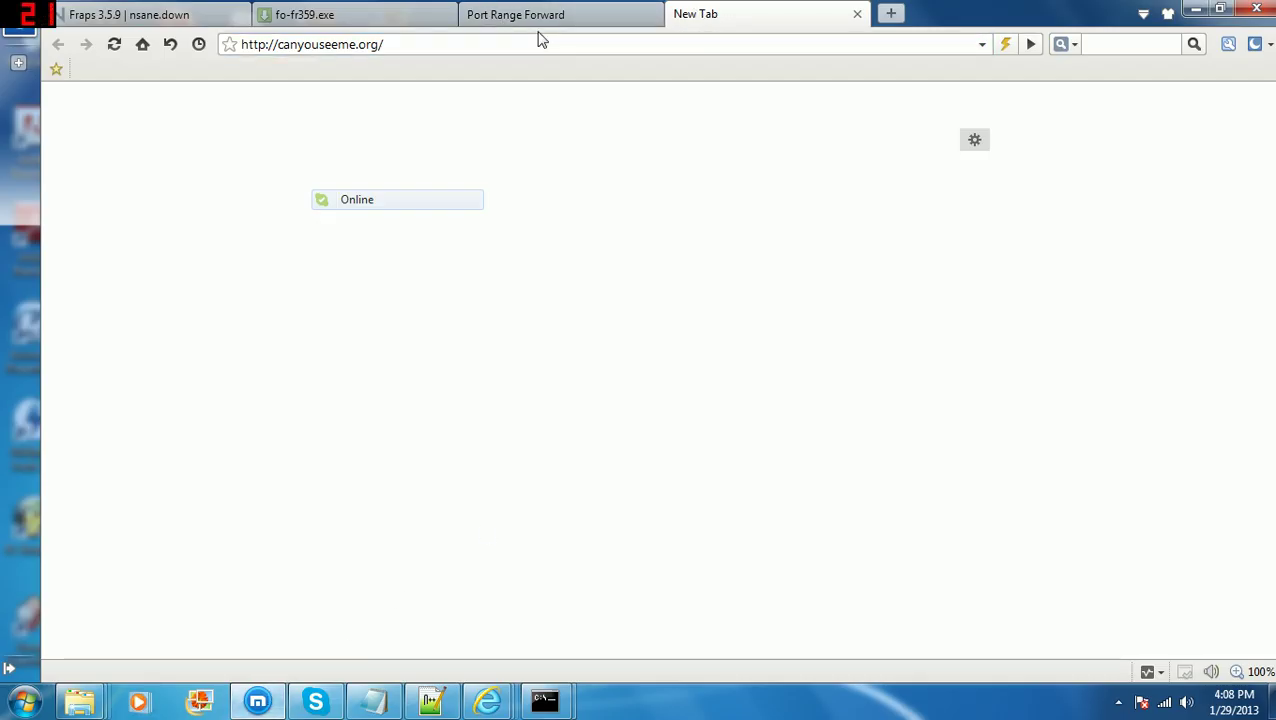
click(857, 14)
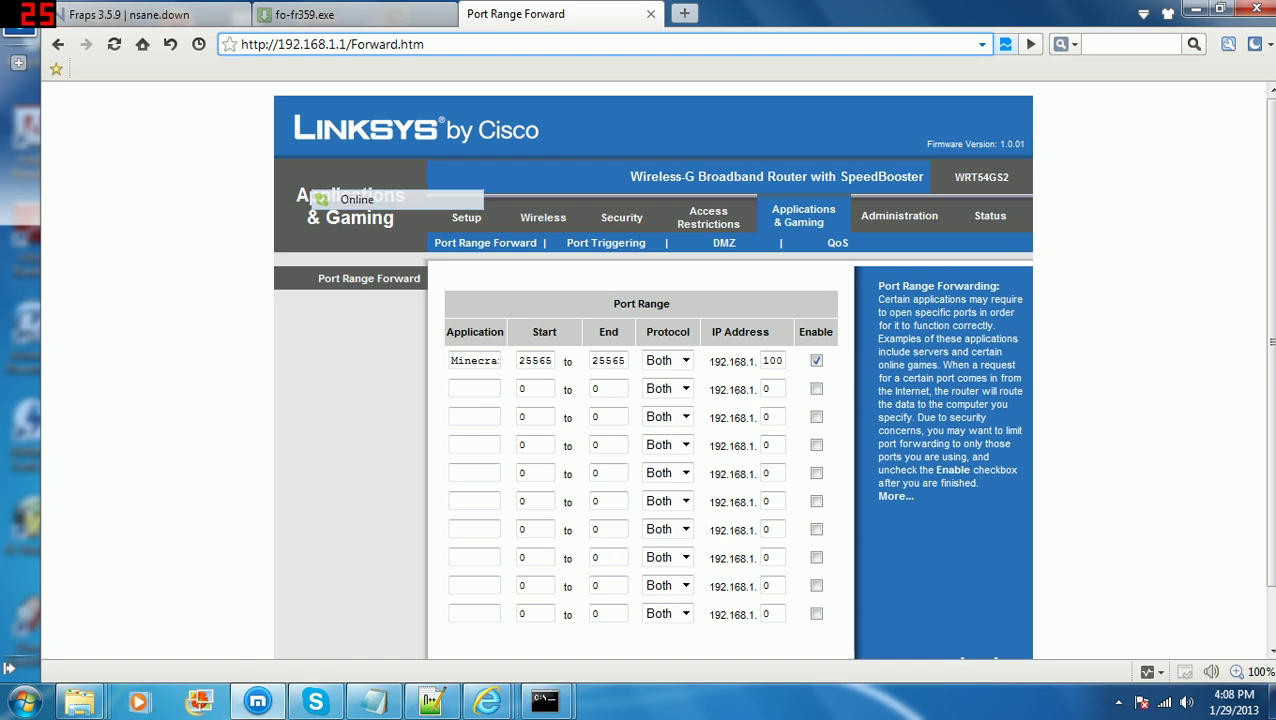
key(ctrl+l)
text(192)
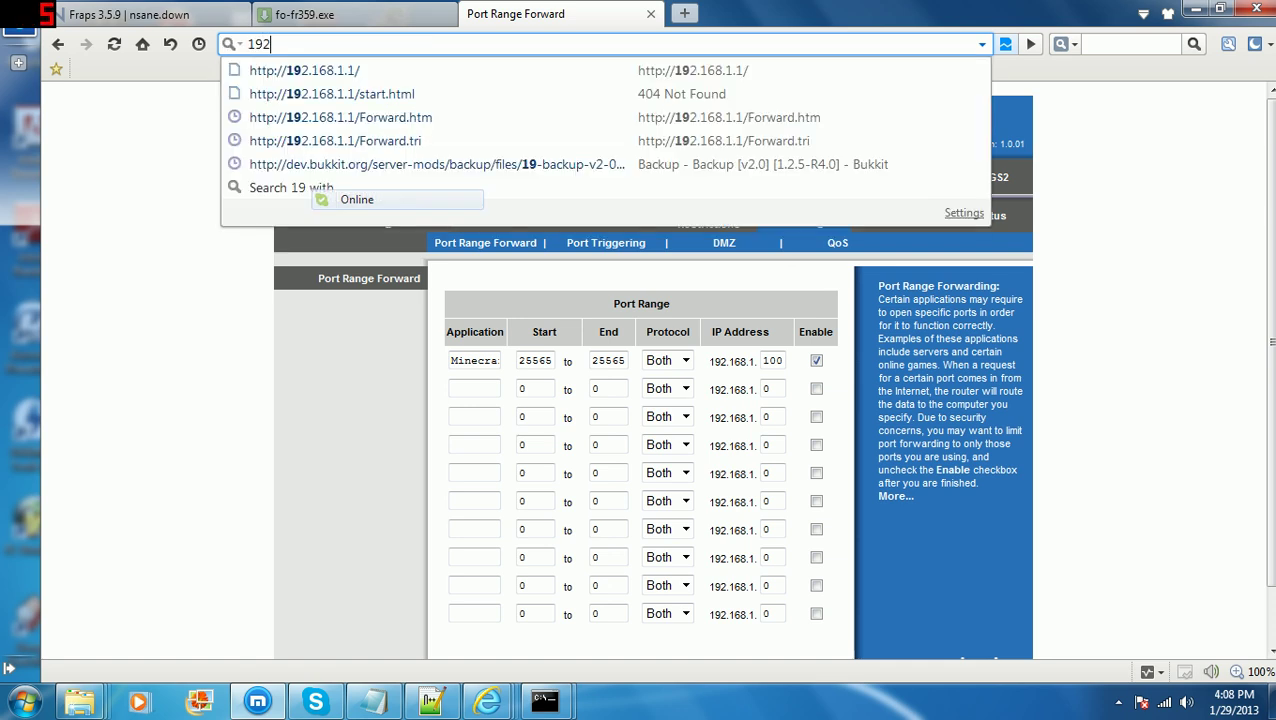
key(Down)
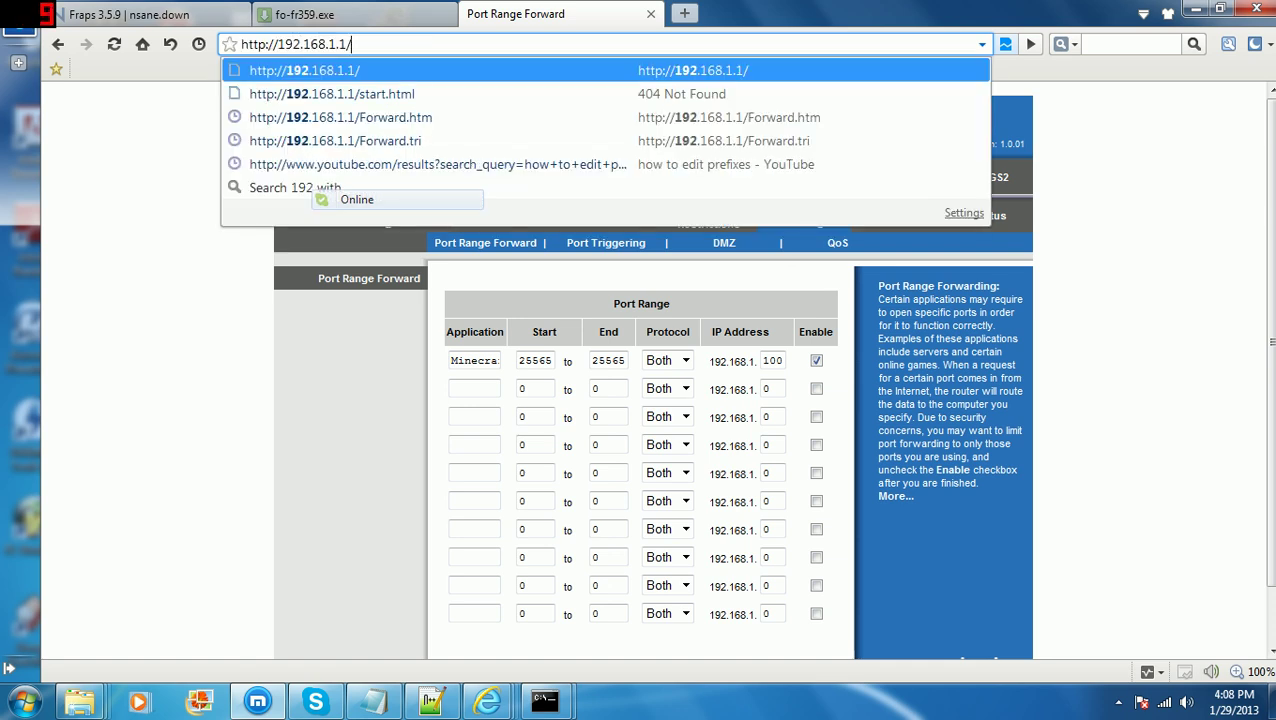
key(Return)
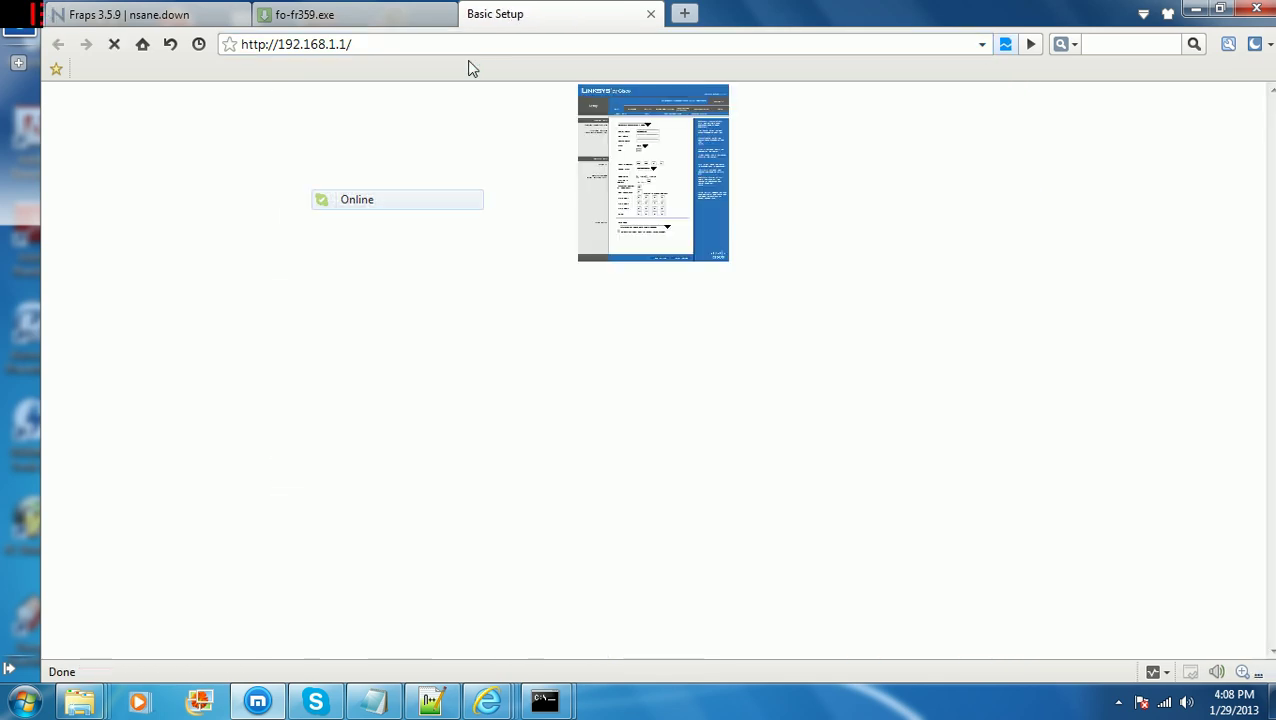
click(1242, 672)
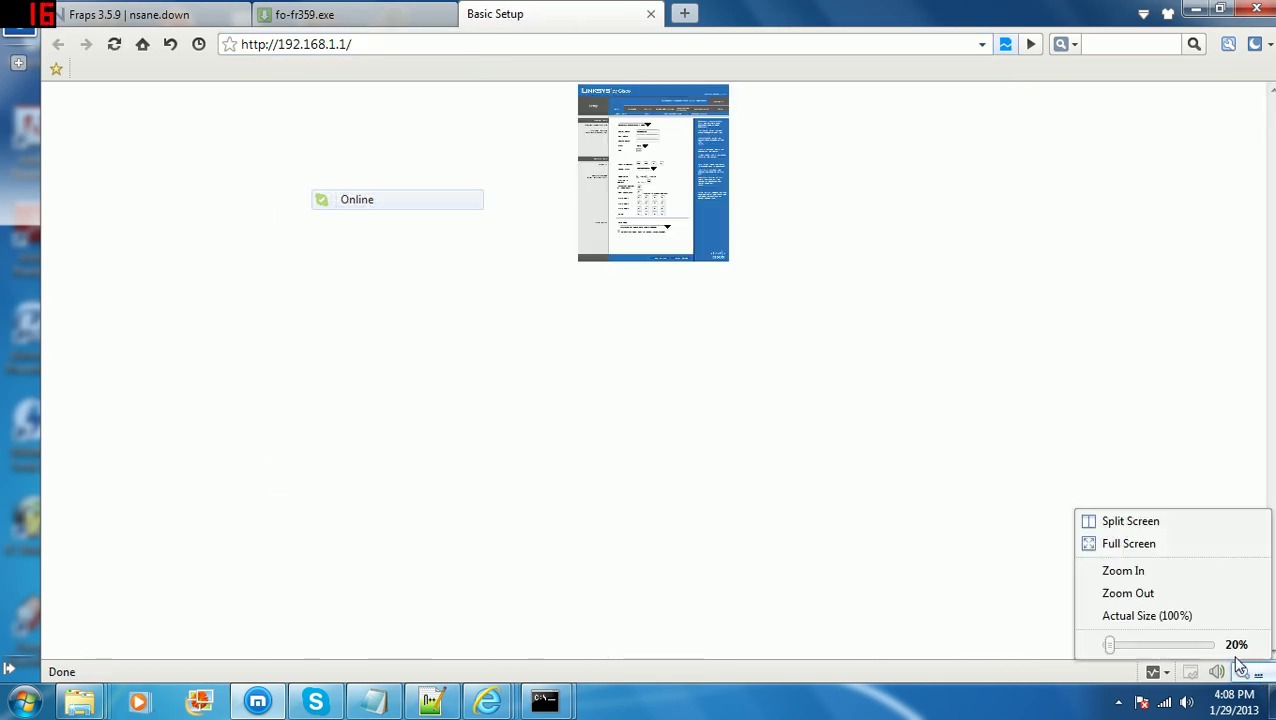
click(1145, 616)
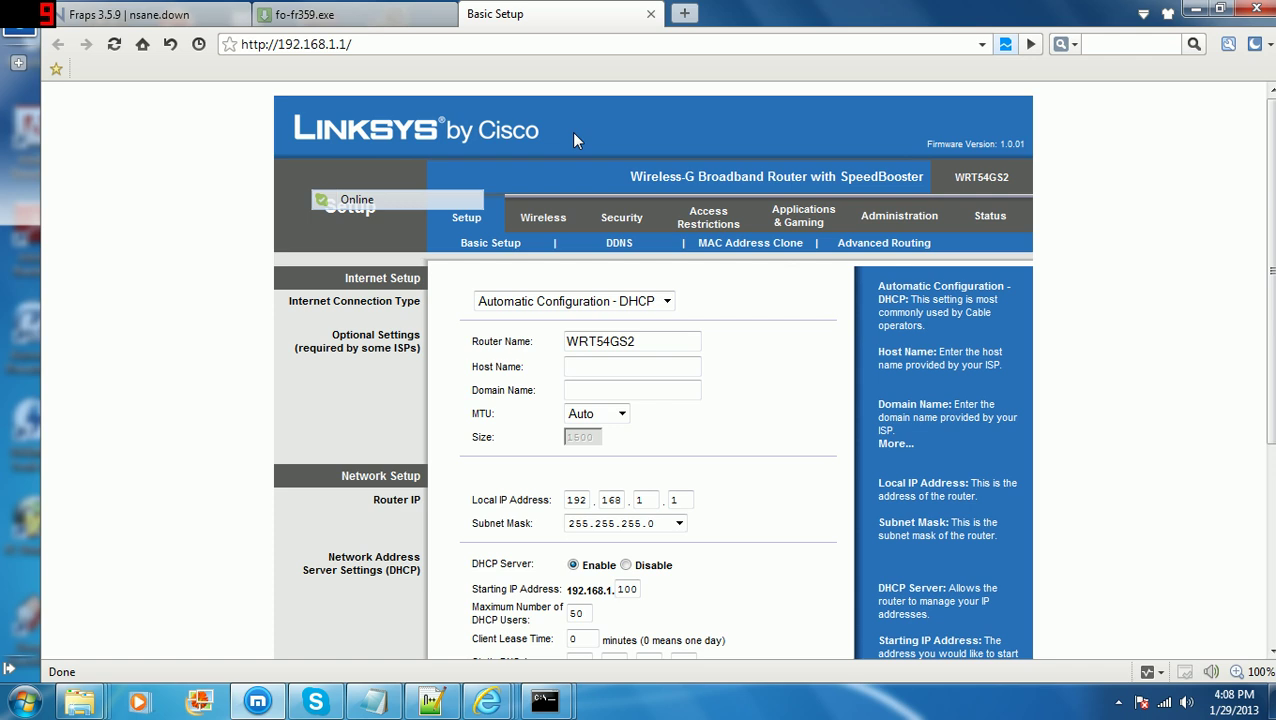
Open the router's Port Range Forward page in the Applications & Gaming settings.
click(803, 216)
scroll(338, 429, down, 4)
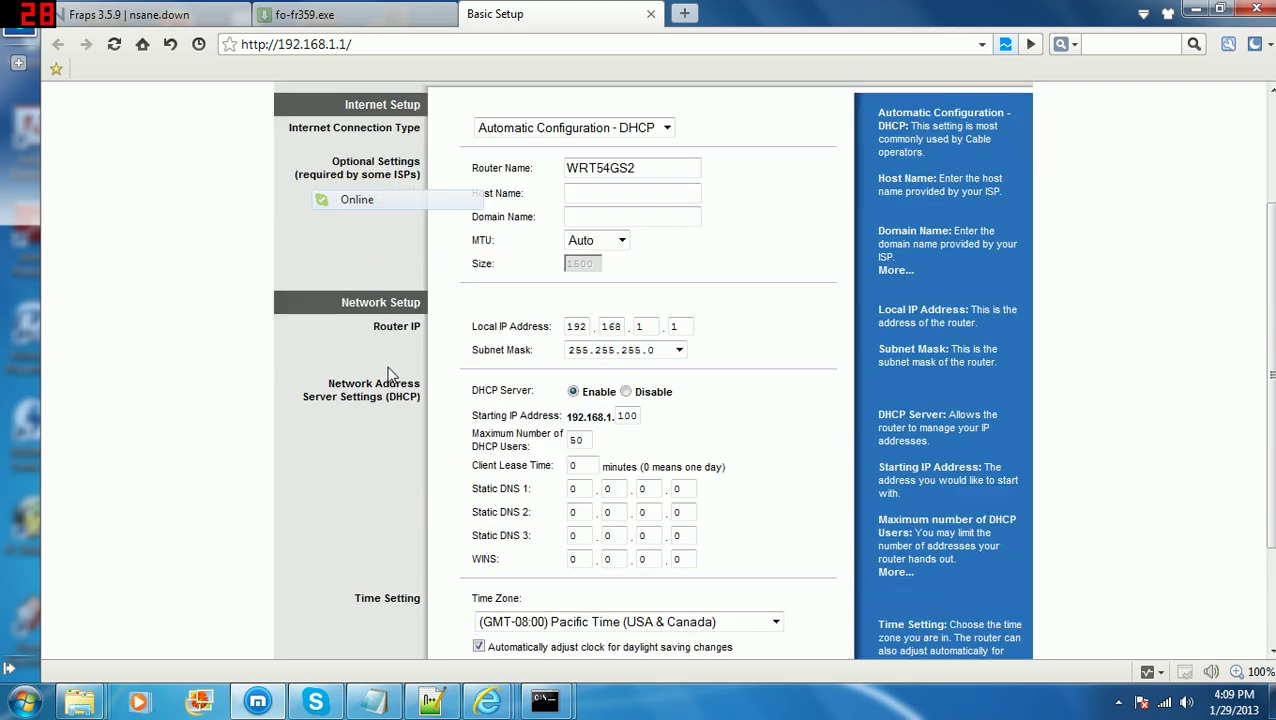
scroll(392, 372, up, 4)
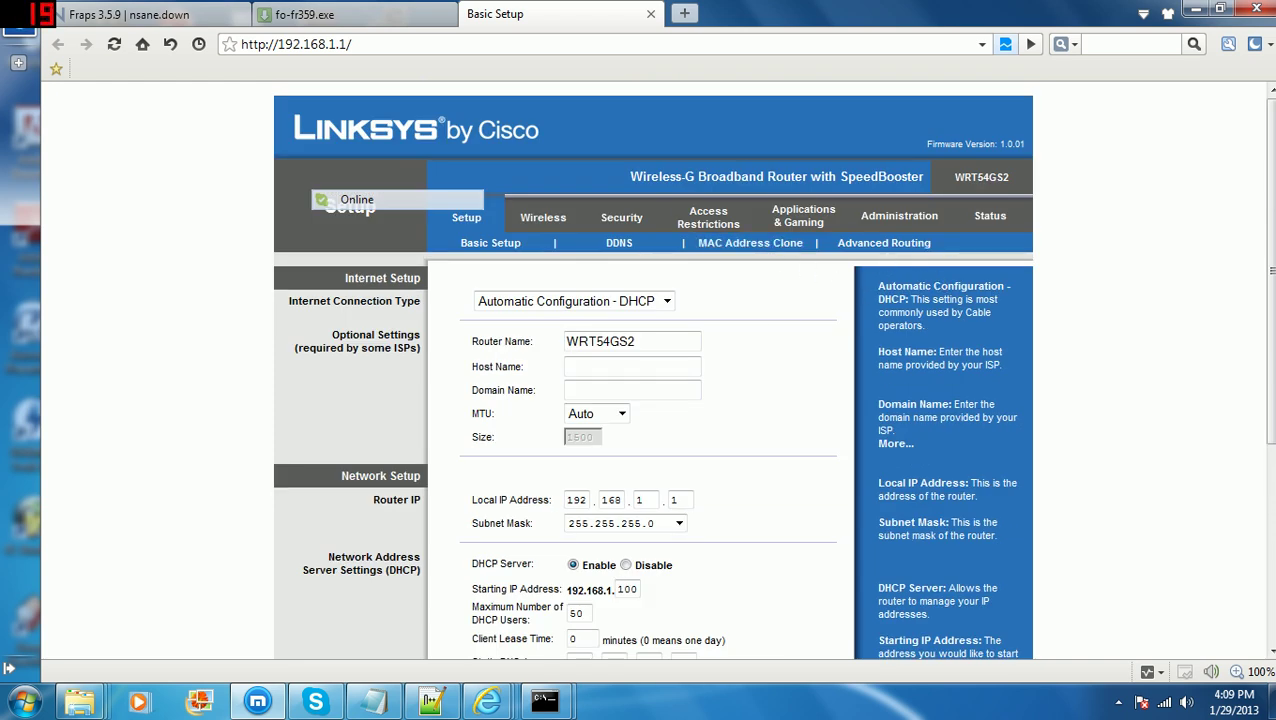
click(800, 220)
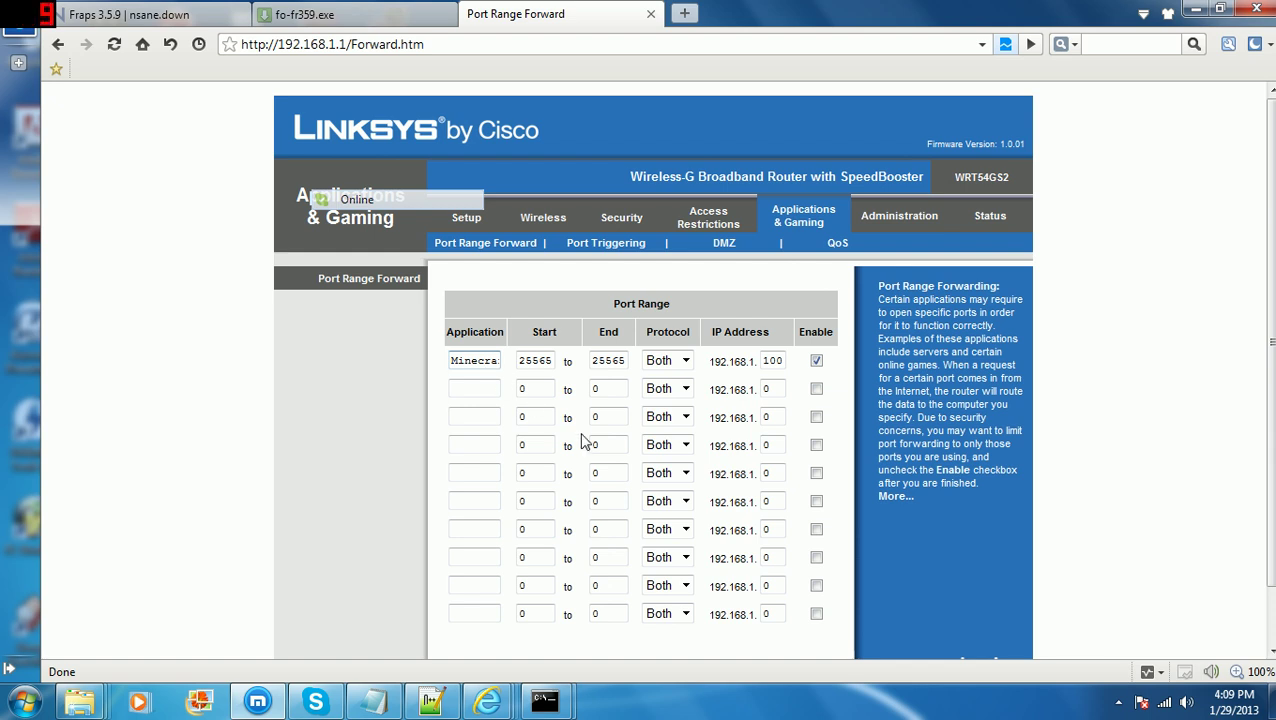
Enter Minecraft as the application name of the first port forwarding entry.
key(Right)
key(Right)
key(Right)
key(Right)
key(Right)
key(BackSpace)
key(BackSpace)
key(BackSpace)
key(BackSpace)
key(BackSpace)
key(BackSpace)
key(BackSpace)
key(BackSpace)
key(BackSpace)
text(Minecraft)
Set the Minecraft entry's protocol to Both and the last part of its IP address to 100, keeping the entry enabled.
click(552, 362)
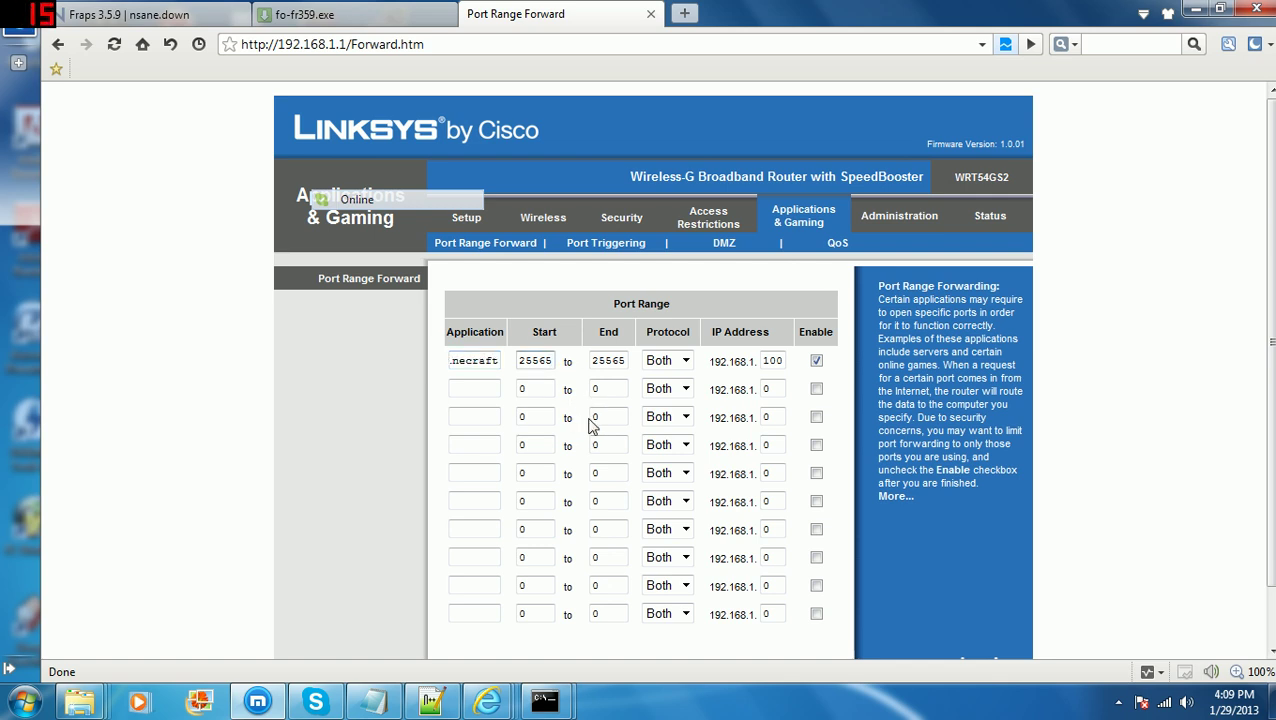
click(686, 361)
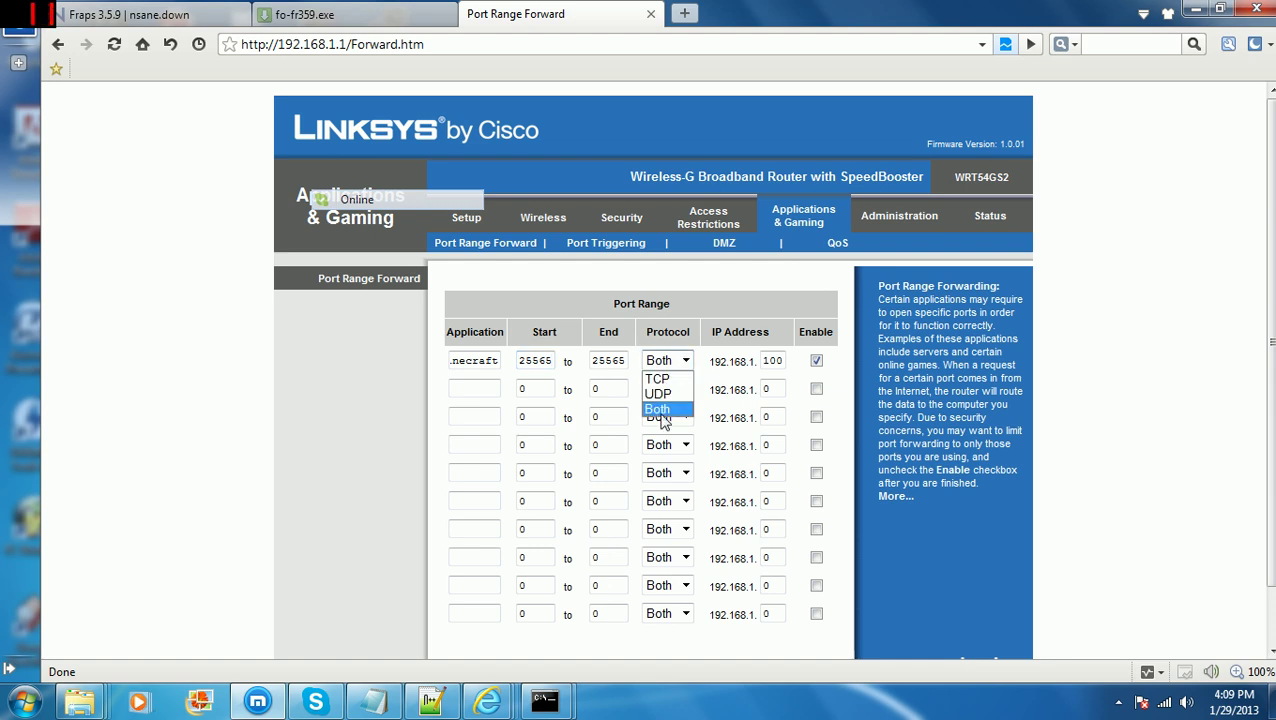
click(664, 416)
click(778, 361)
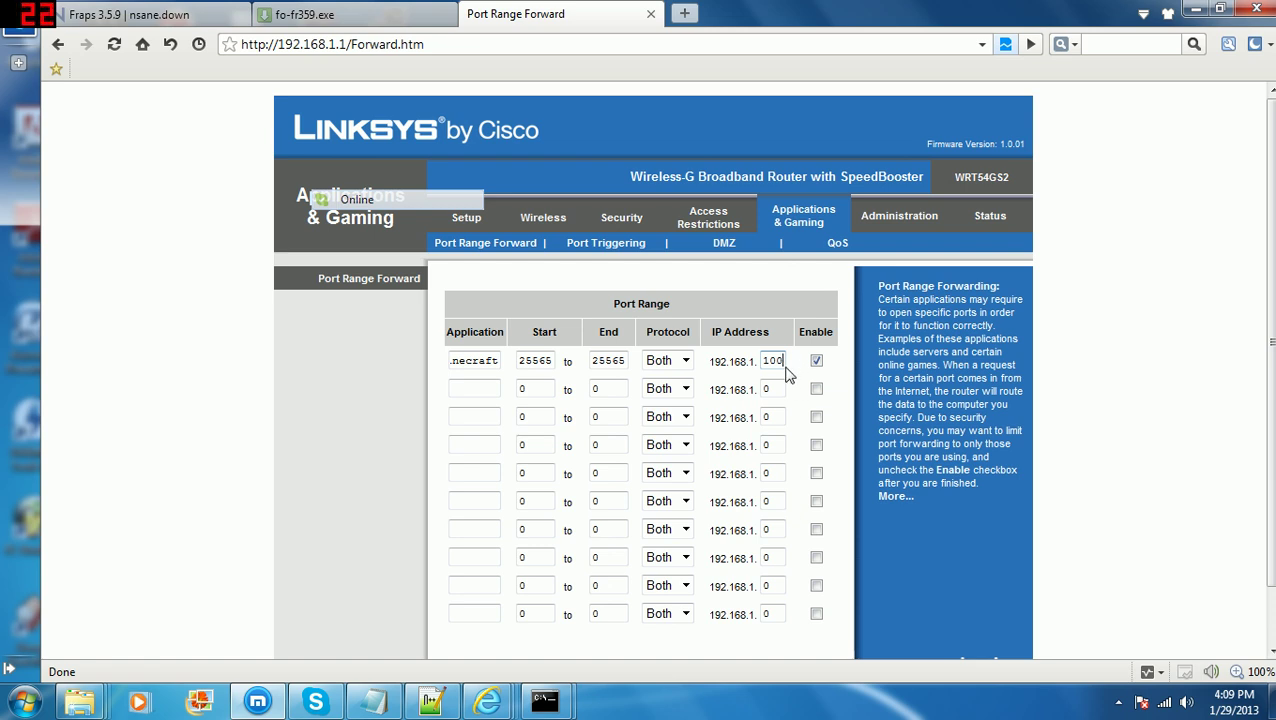
key(BackSpace)
key(BackSpace)
key(BackSpace)
text(100)
click(816, 362)
Save the port forwarding settings and return to the Port Range Forward page.
scroll(802, 325, down, 2)
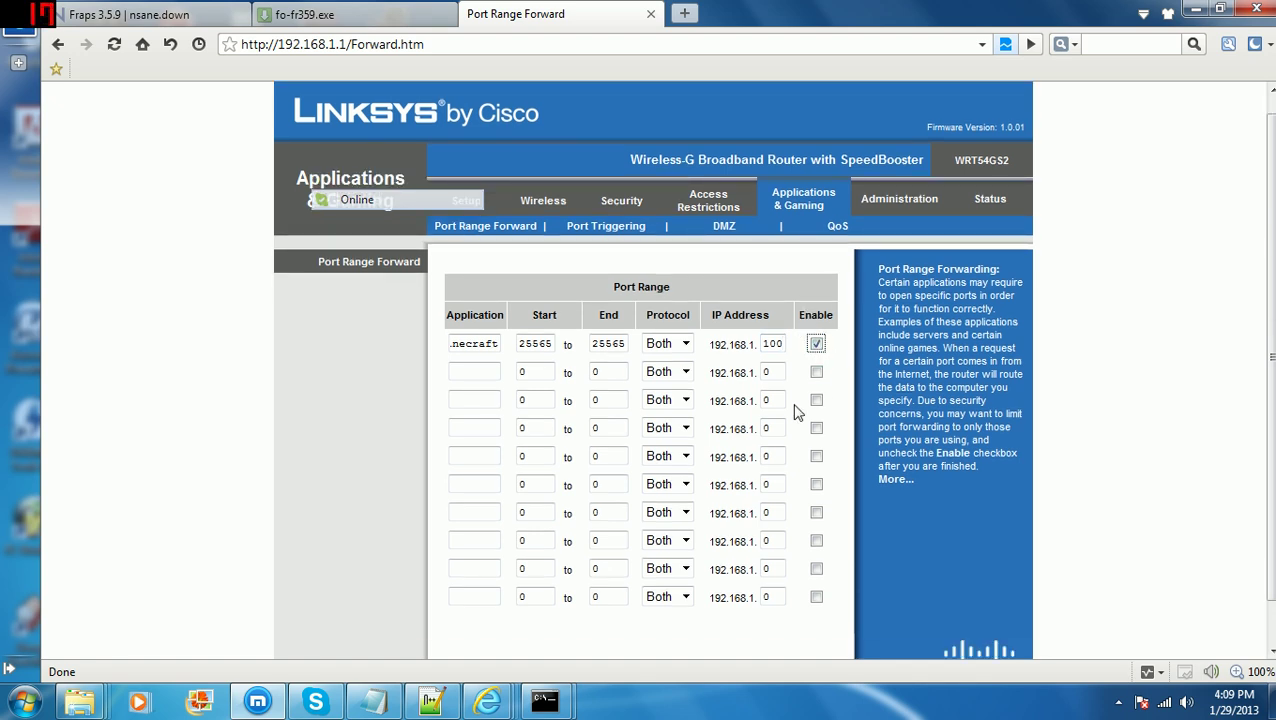
click(684, 634)
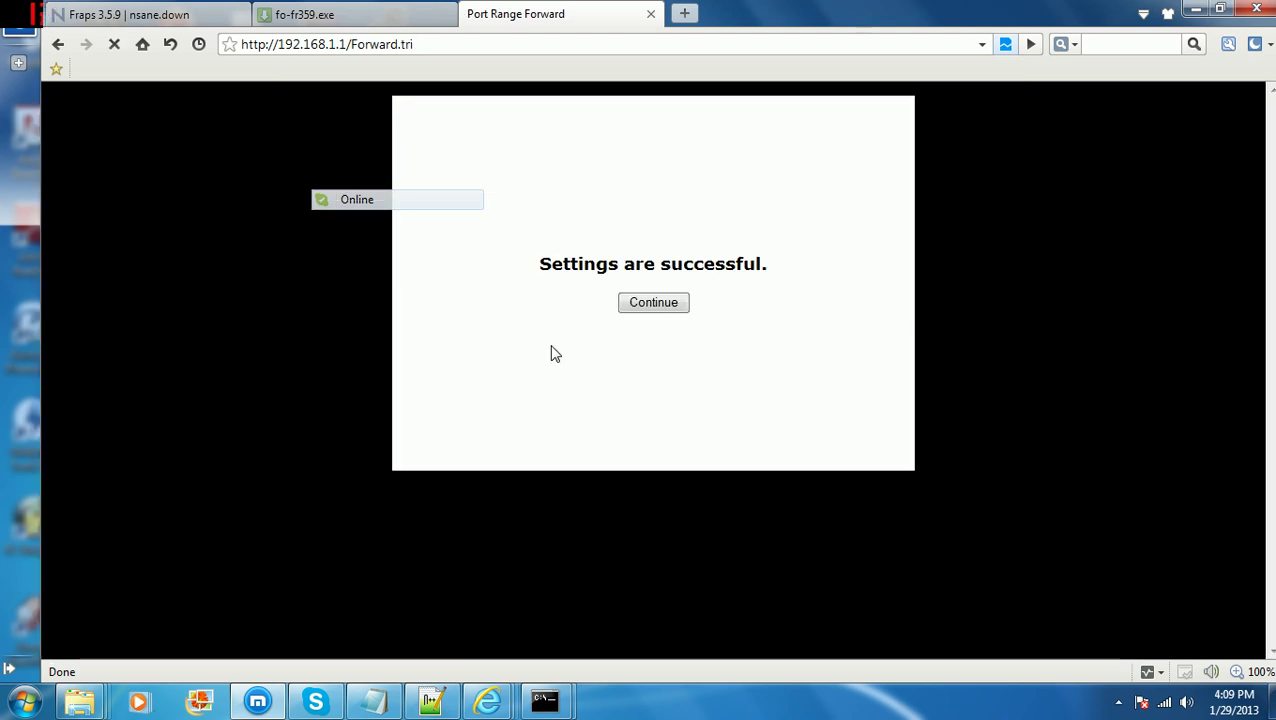
click(652, 302)
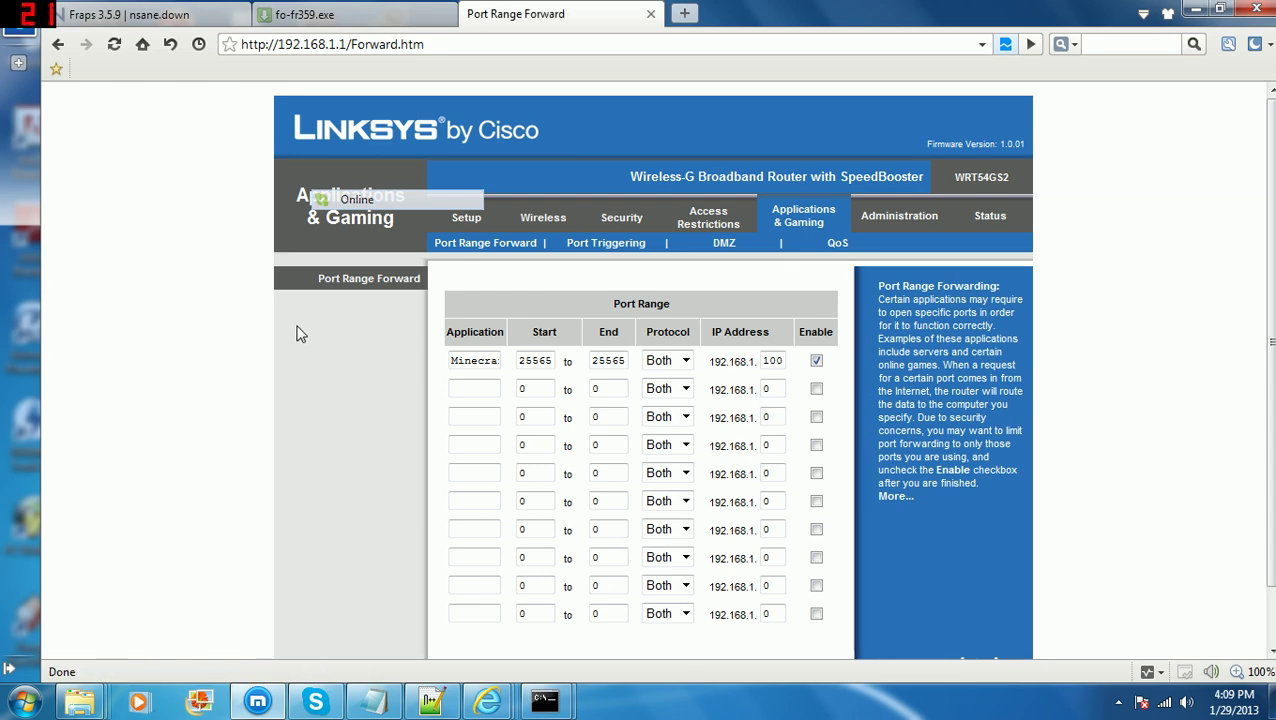
Enter the port checker address canyouseeme.org in a new browser tab without loading it.
key(super+d)
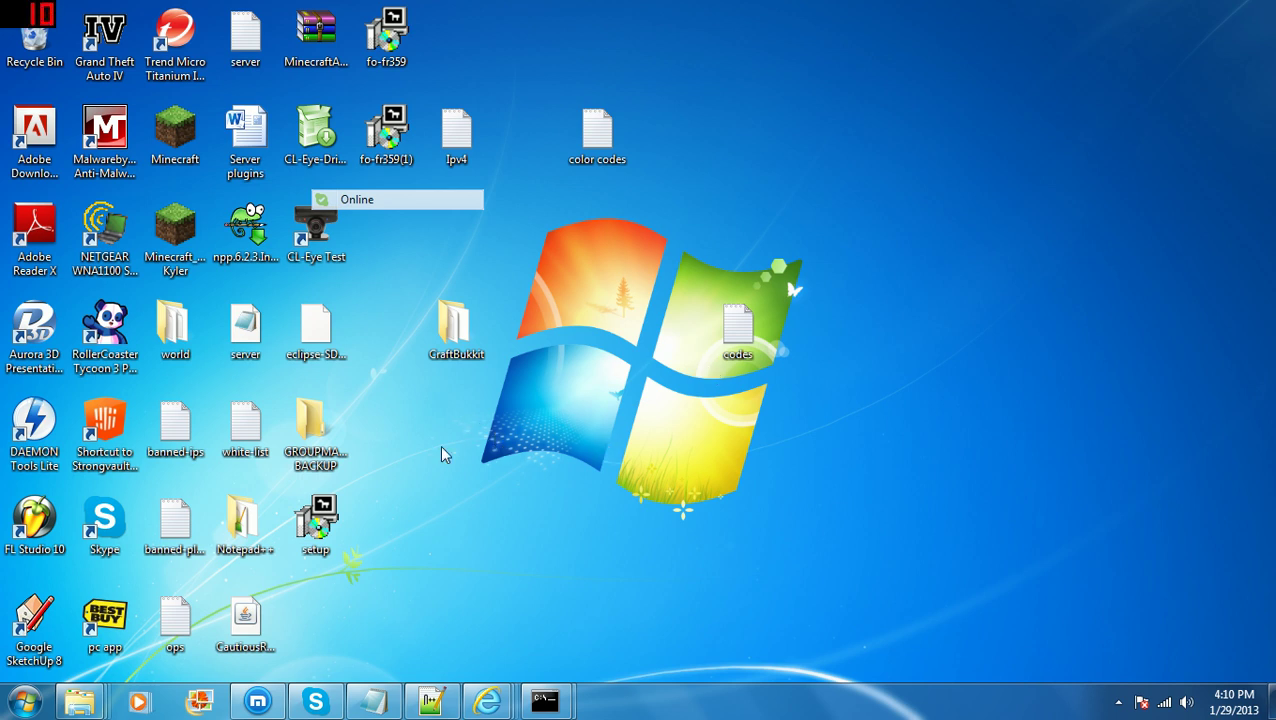
click(258, 700)
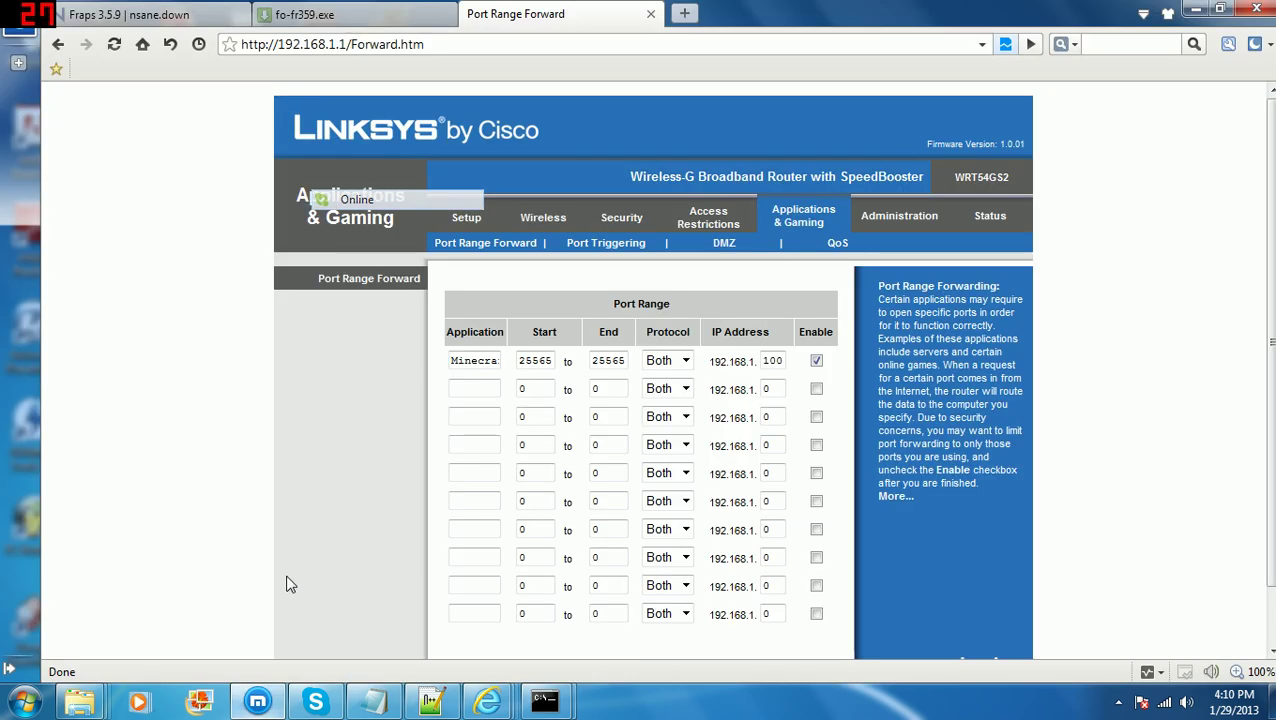
click(686, 12)
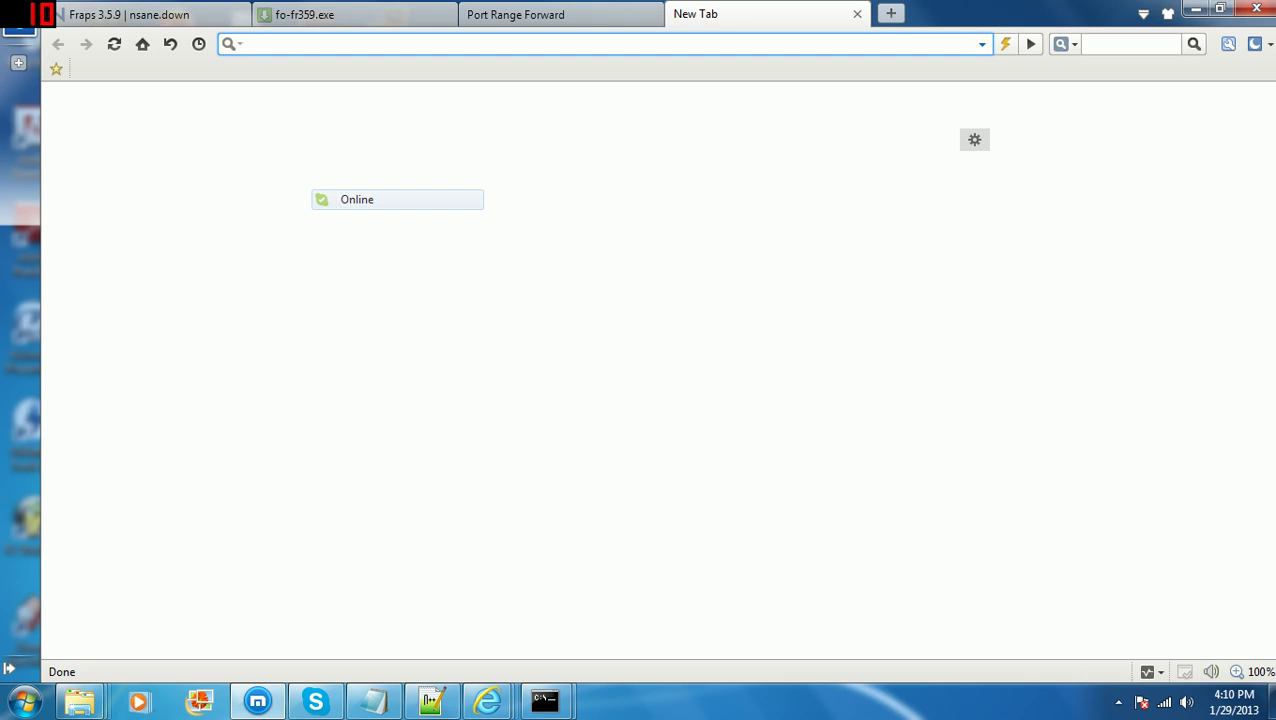
text(can)
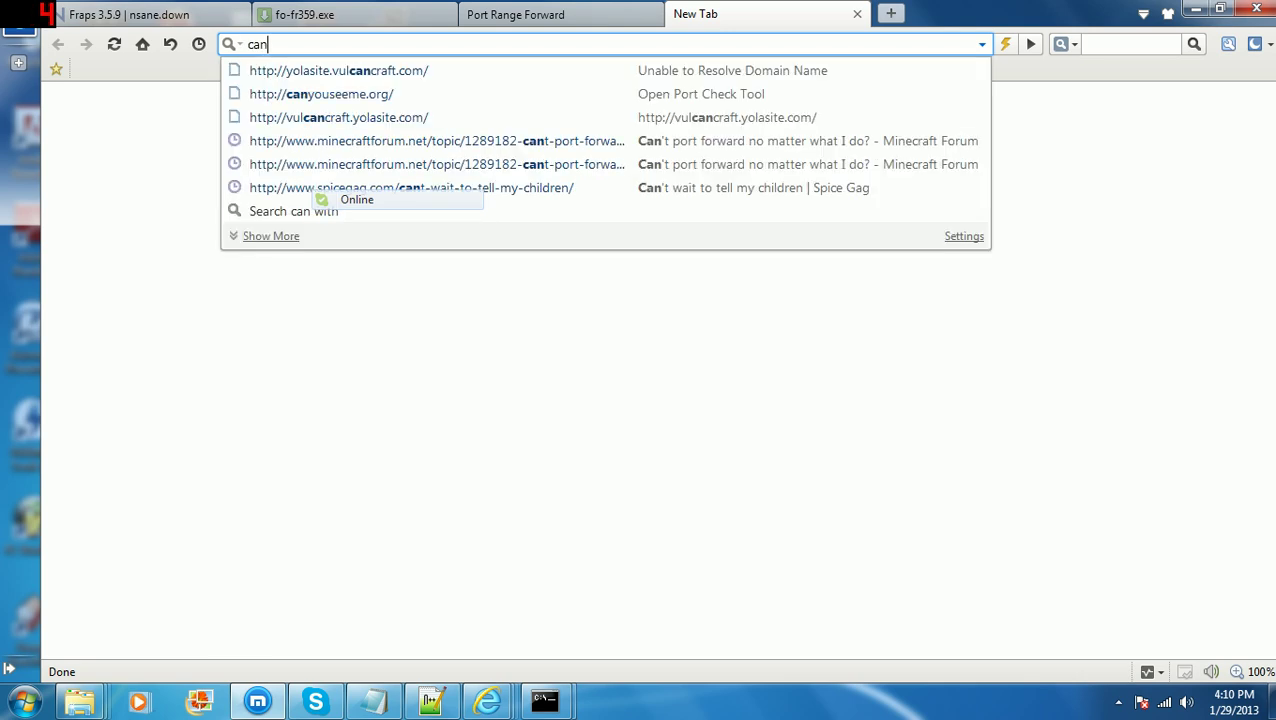
text(youseeme)
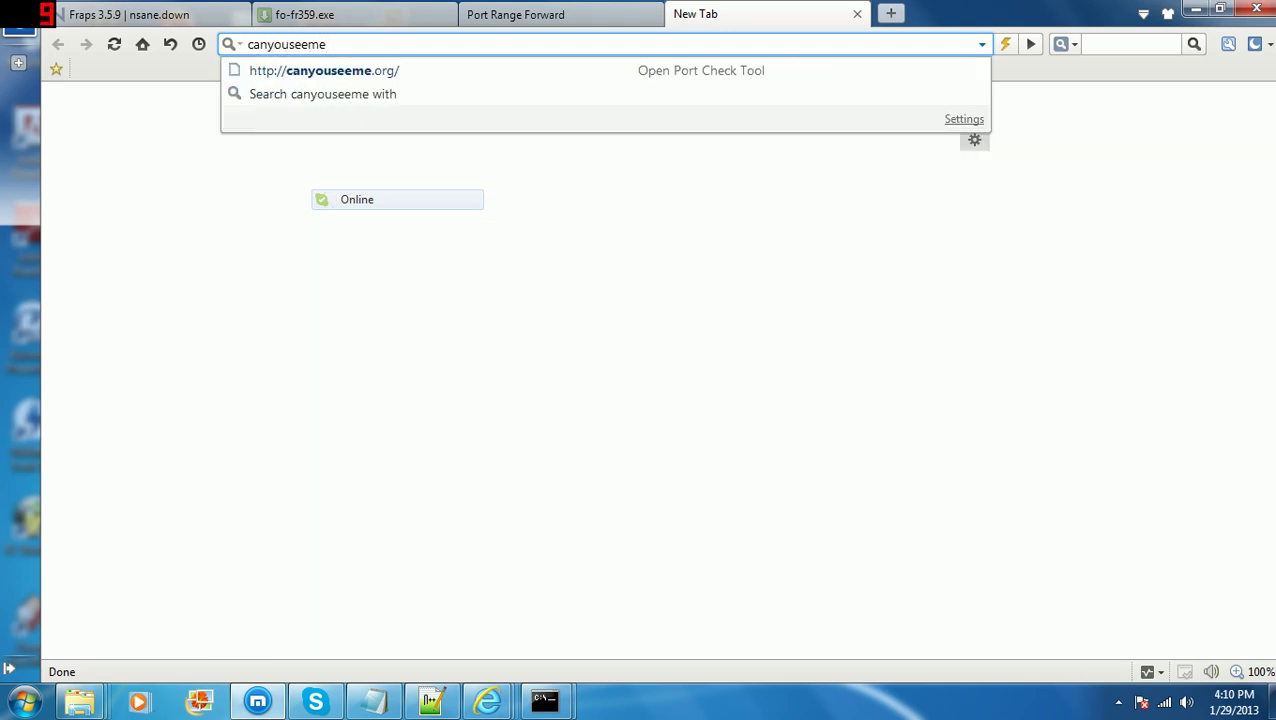
text(/org)
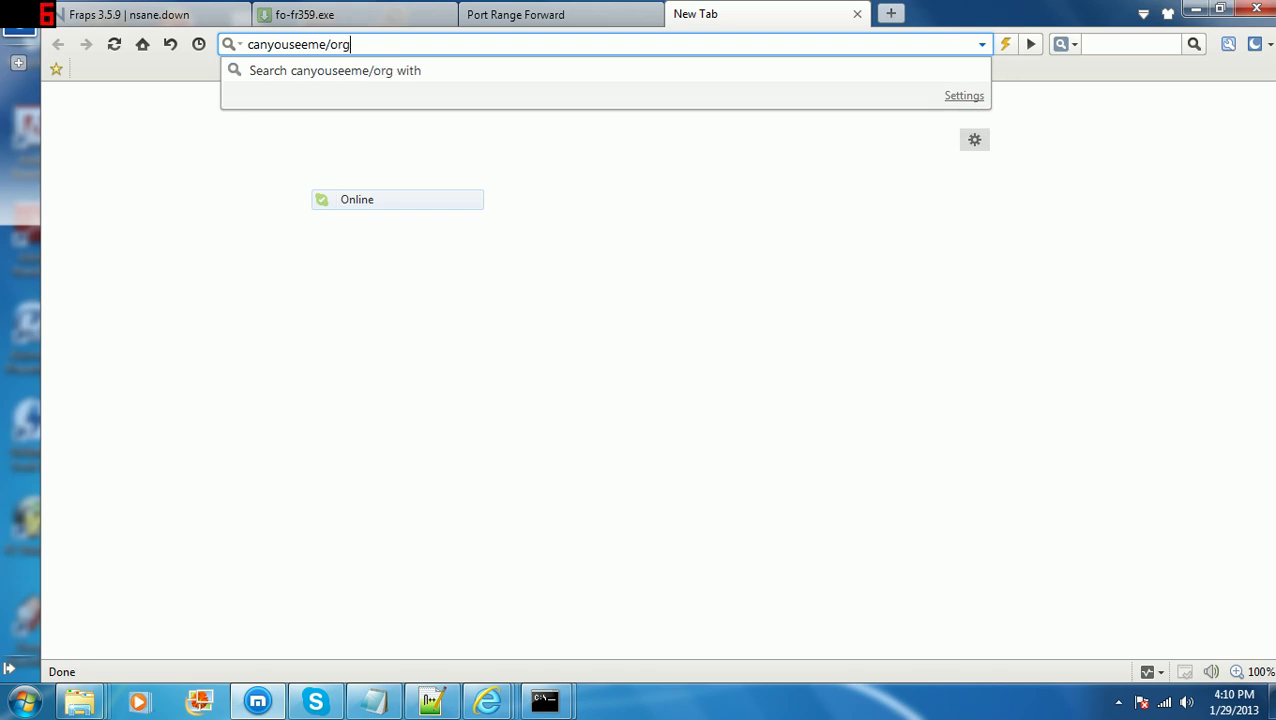
key(BackSpace)
key(BackSpace)
key(BackSpace)
key(BackSpace)
text(.)
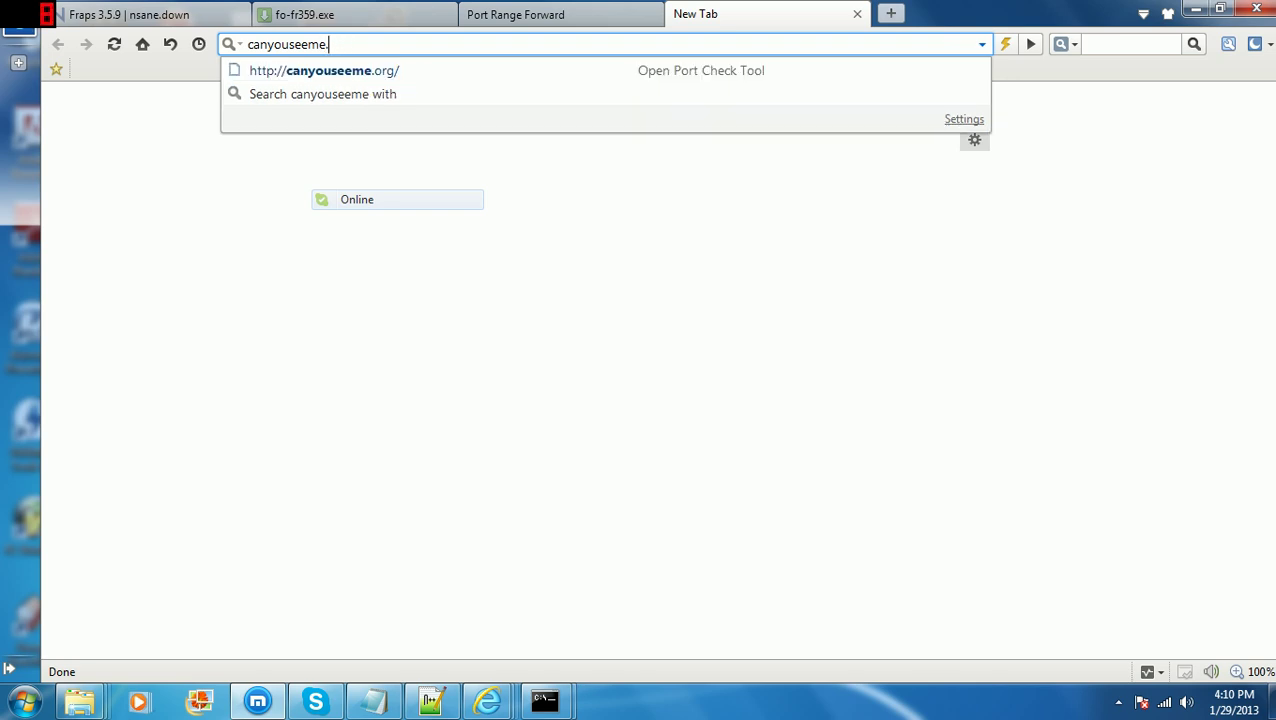
text(org)
Clear the port checker address from the new tab's address bar.
key(BackSpace)
key(BackSpace)
key(BackSpace)
key(BackSpace)
key(BackSpace)
key(BackSpace)
key(BackSpace)
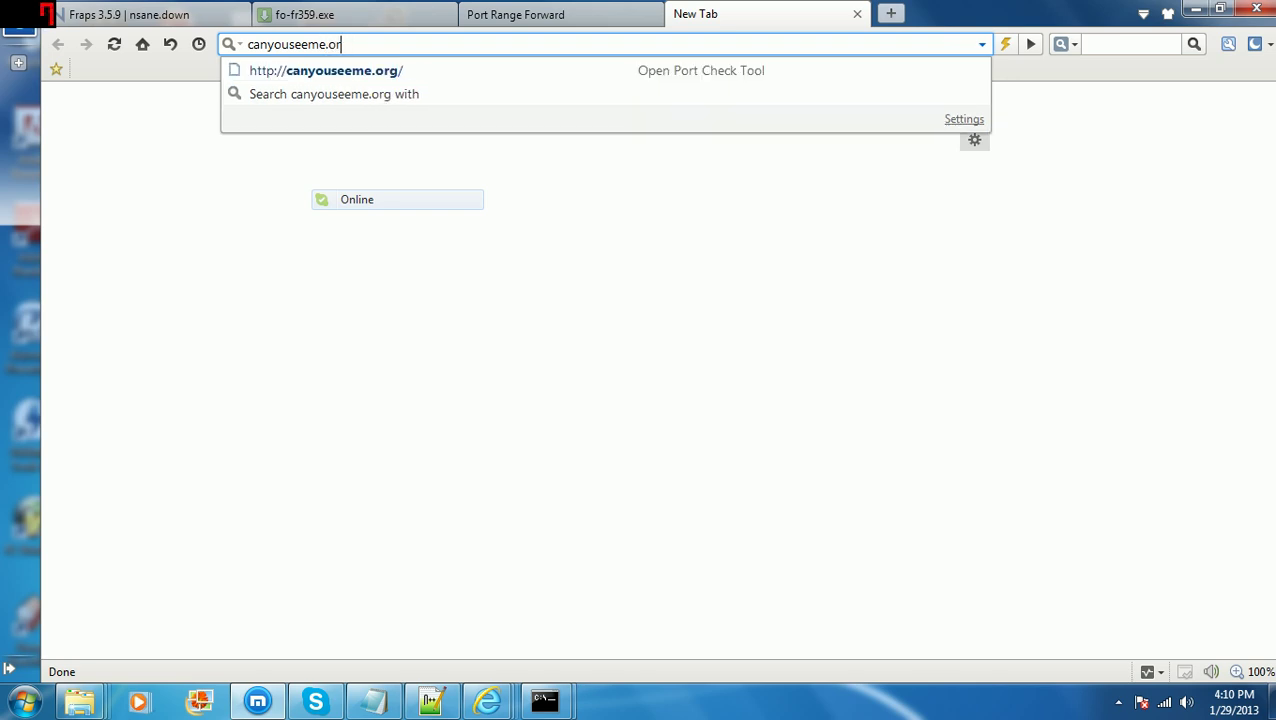
key(BackSpace)
key(BackSpace)
key(BackSpace)
key(BackSpace)
key(BackSpace)
key(BackSpace)
key(BackSpace)
key(BackSpace)
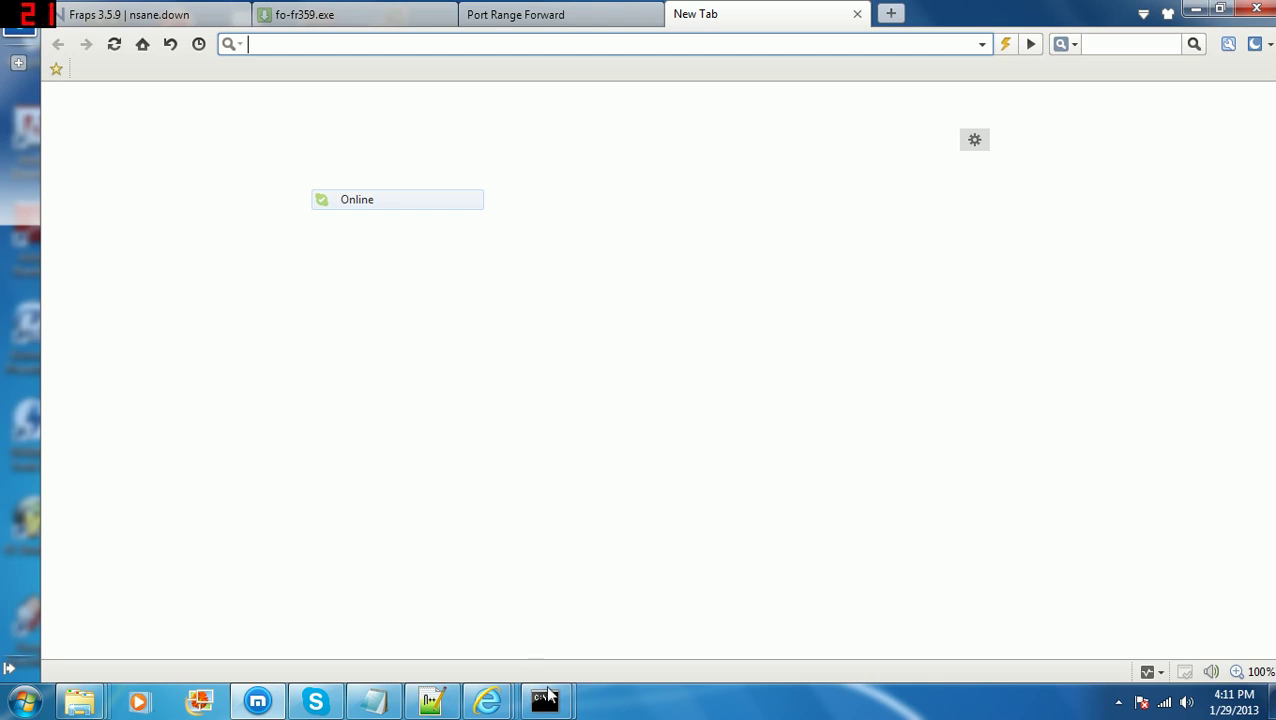
mouse_move(545, 700)
mouse_move(449, 621)
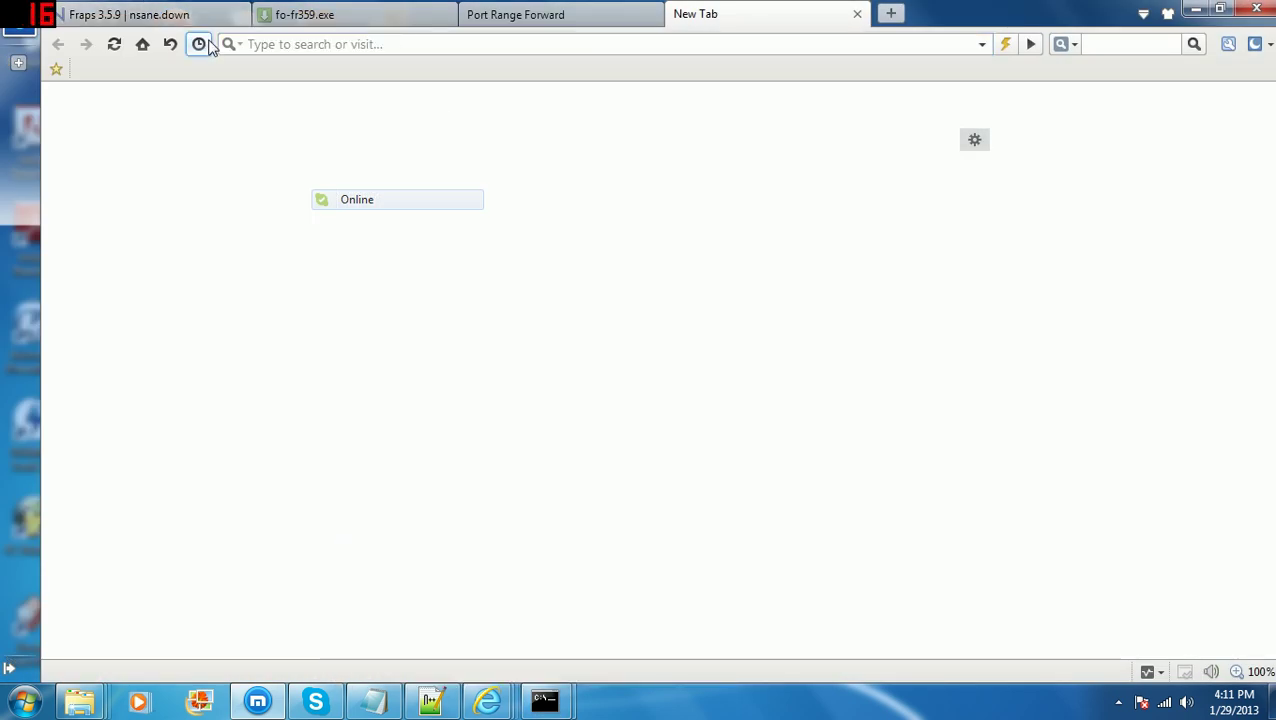
click(263, 46)
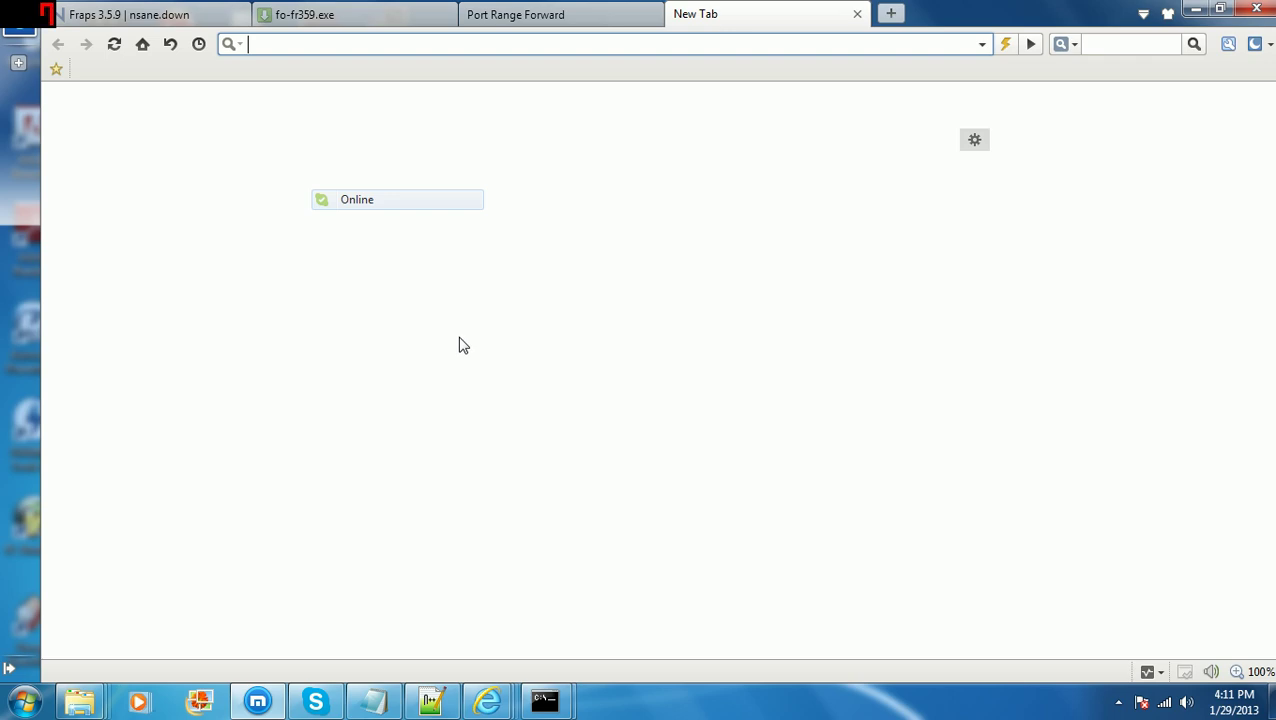
Minimize all open windows to show the desktop.
click(1271, 700)
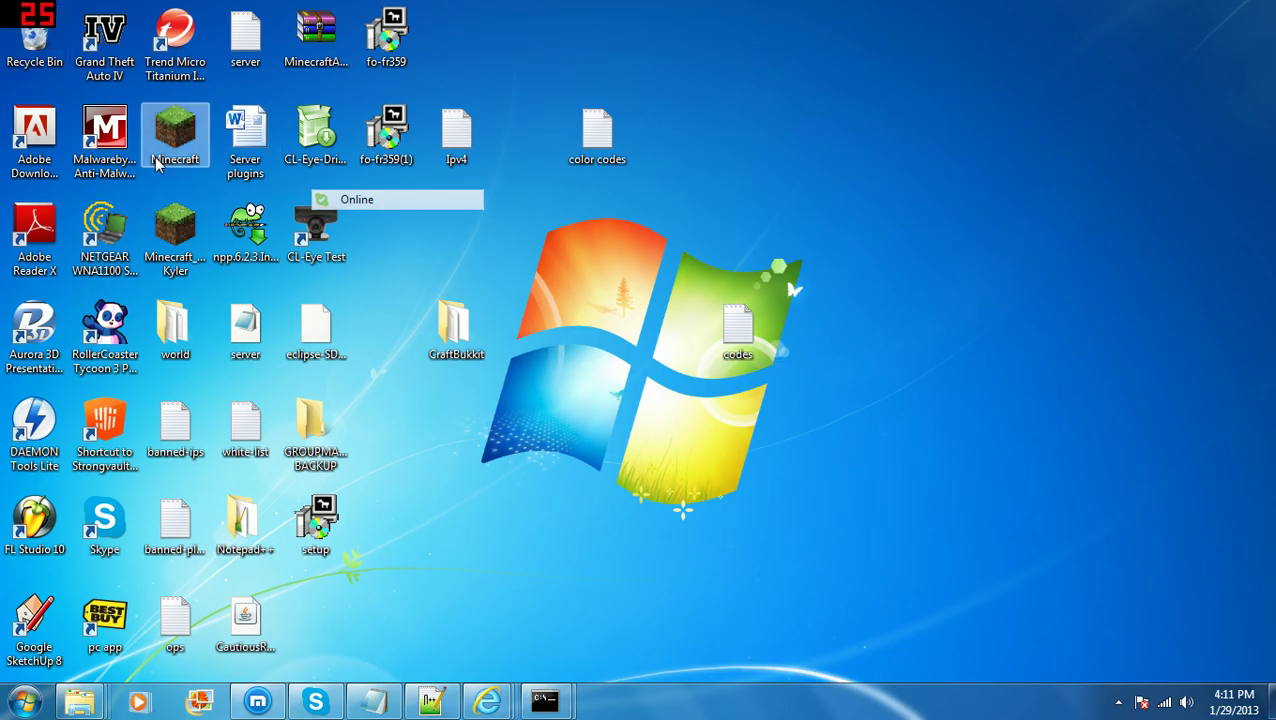